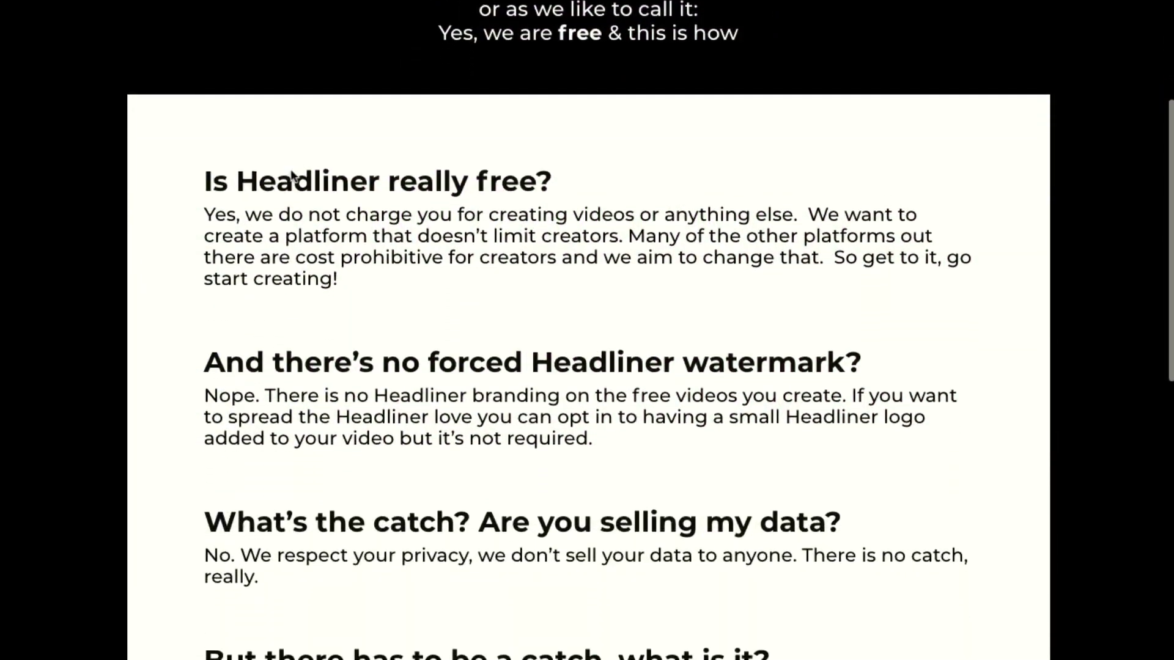
scroll(290, 170, "down", 2)
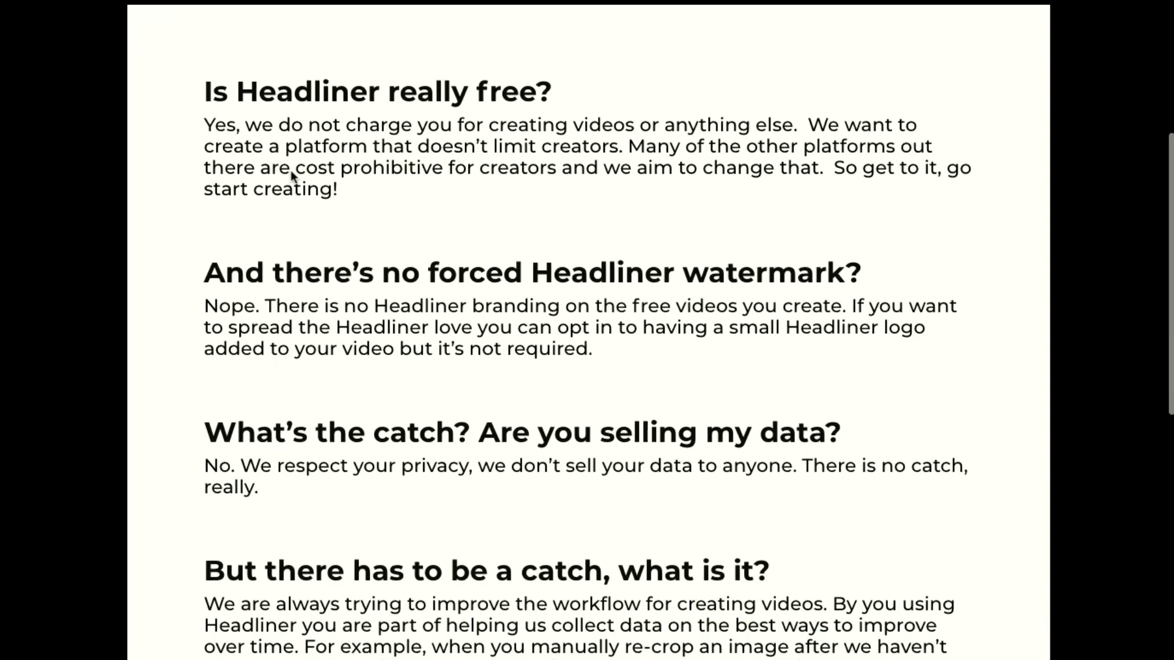
scroll(291, 170, "down", 2)
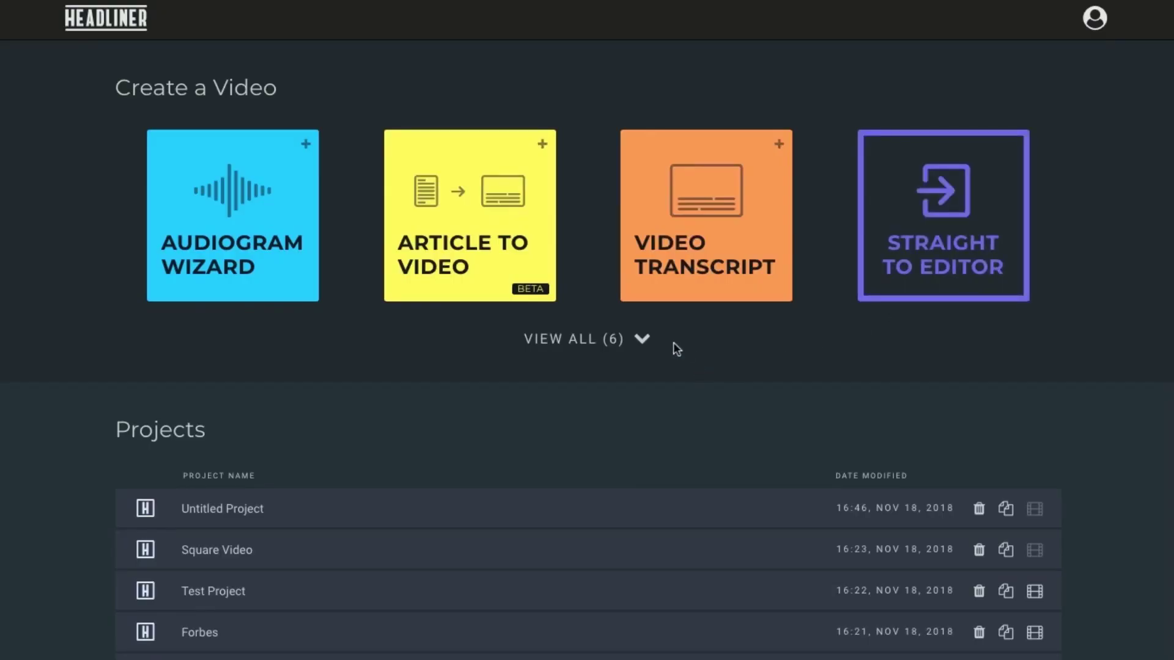
scroll(634, 344, "down", 1)
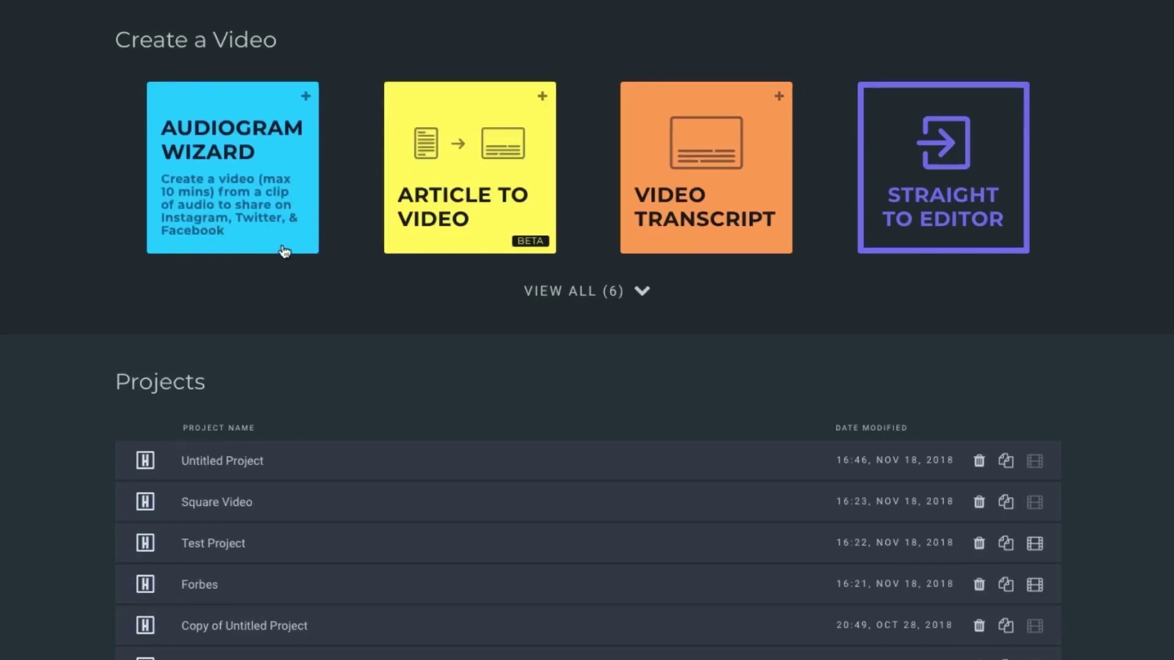
scroll(284, 250, "up", 1)
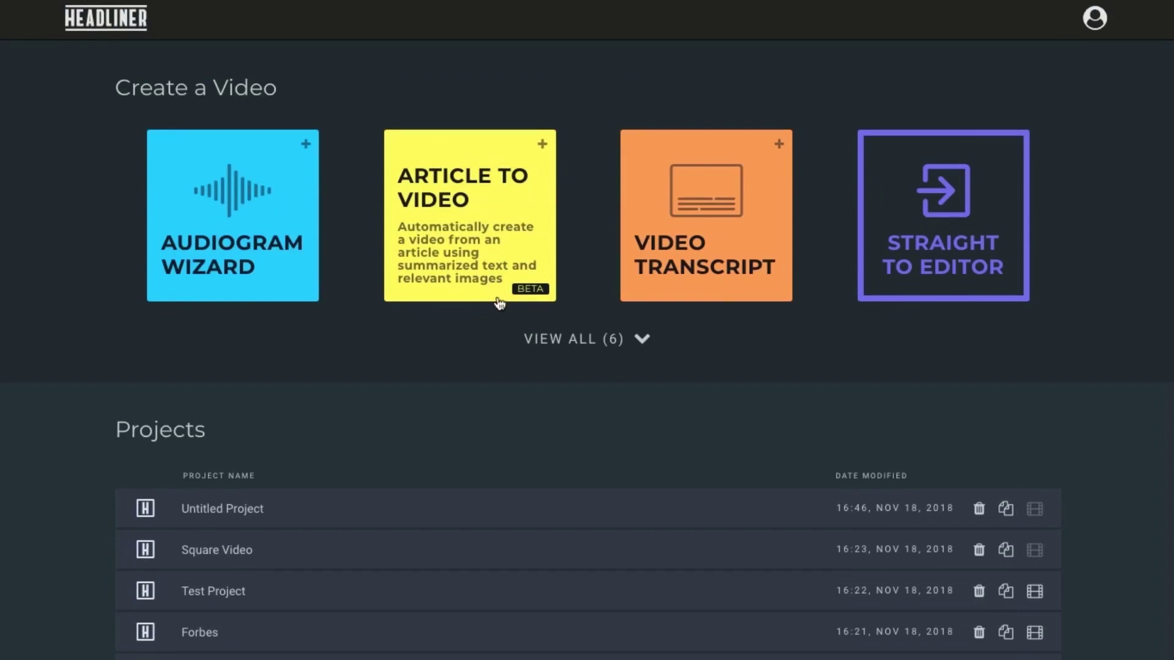
scroll(499, 302, "down", 1)
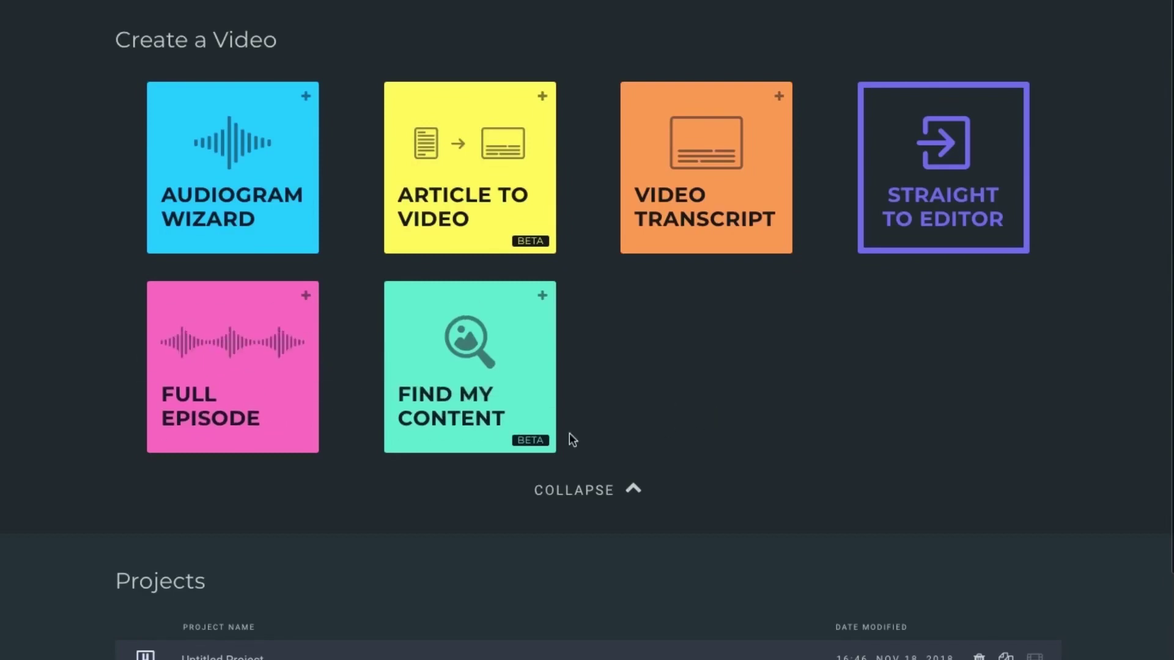
mouse_move(232, 215)
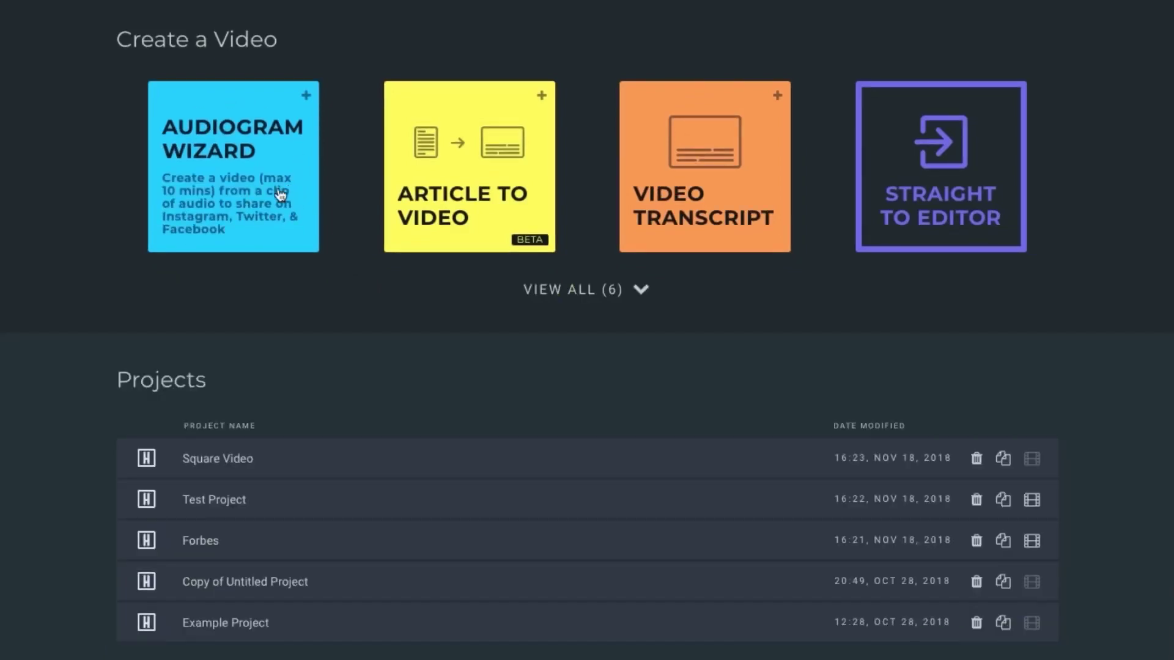
Start an Audiogram Wizard project and upload an audio file, reaching the 2.8-second Clip Audio step.
left_click(276, 237)
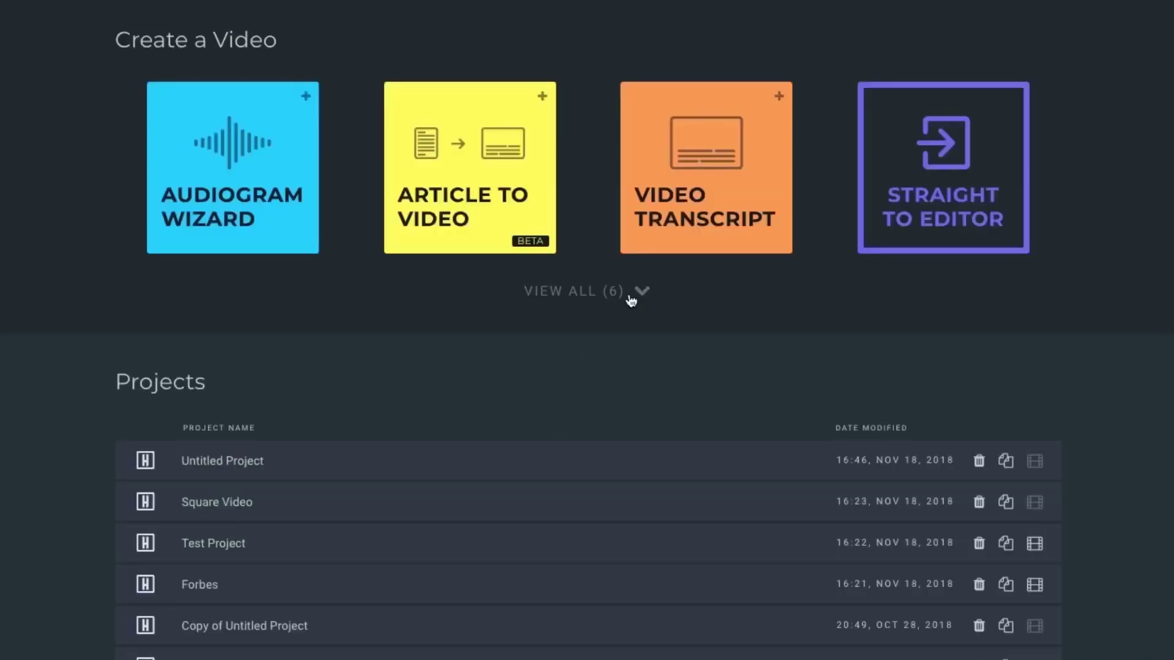
left_click(631, 293)
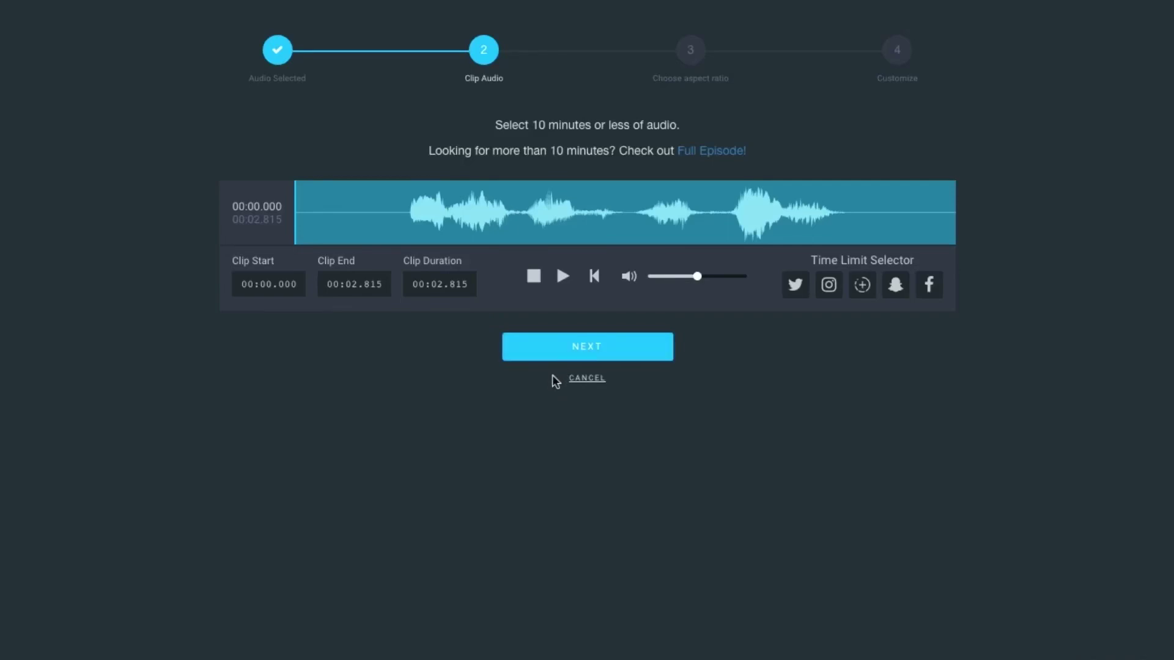
Keep the full 2.8-second clip, choose the Square aspect ratio, and create the Square Video project.
left_click(567, 357)
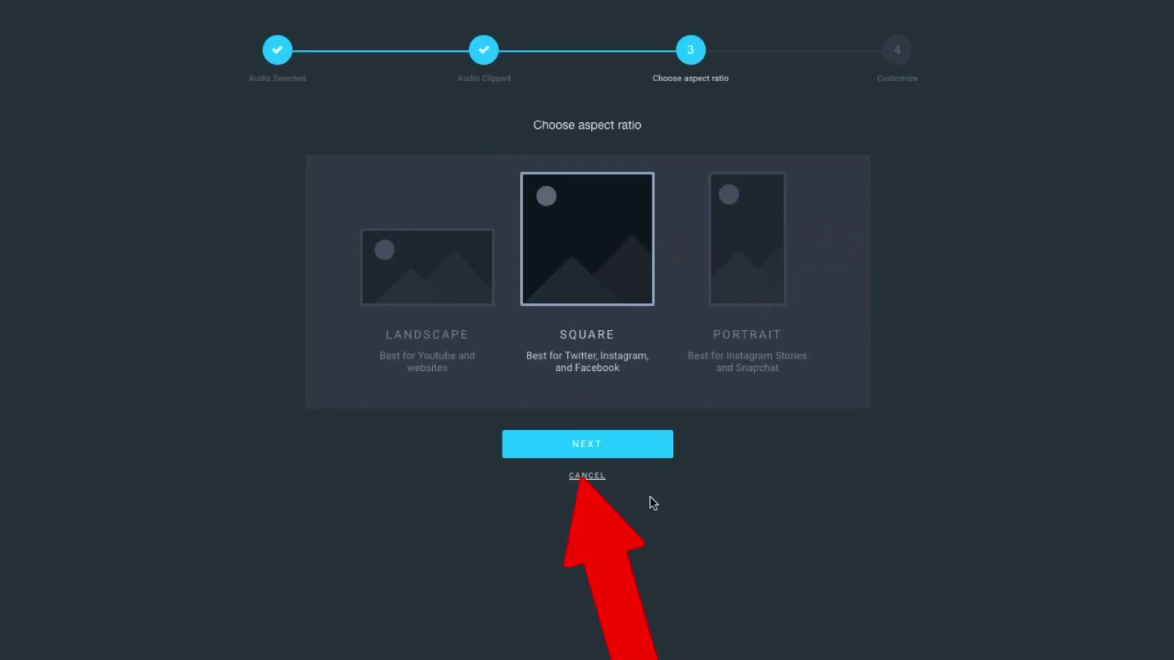
left_click(594, 444)
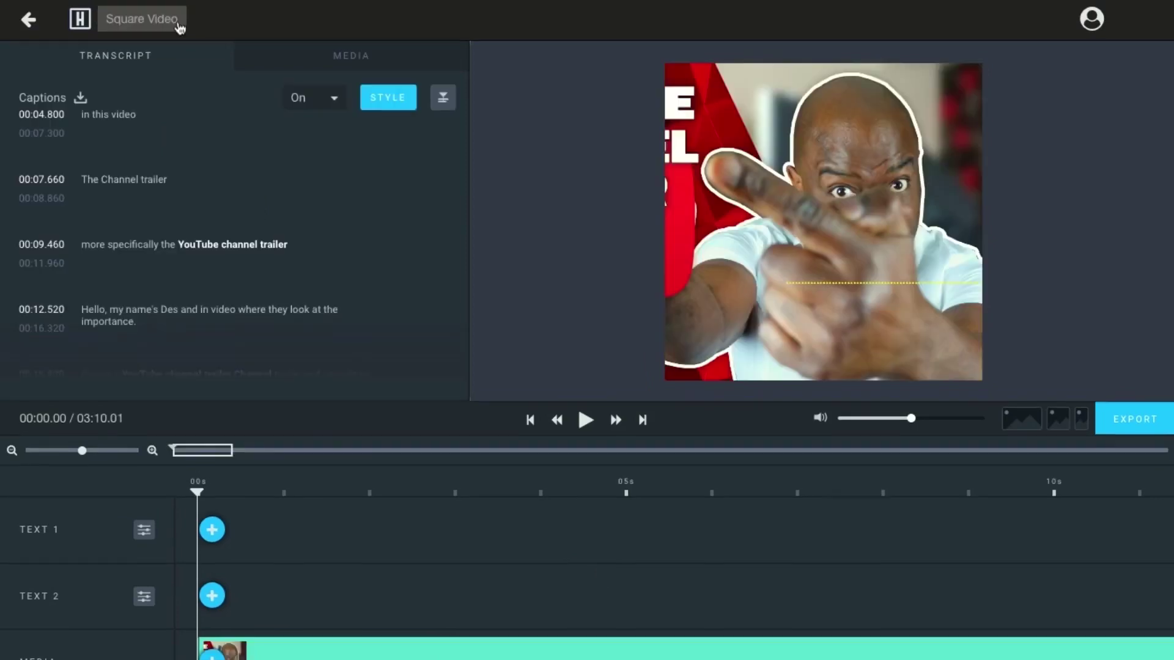
Set Square Video's export size to Square HD2 1080x1080, at 24 fps and high quality.
left_click(181, 26)
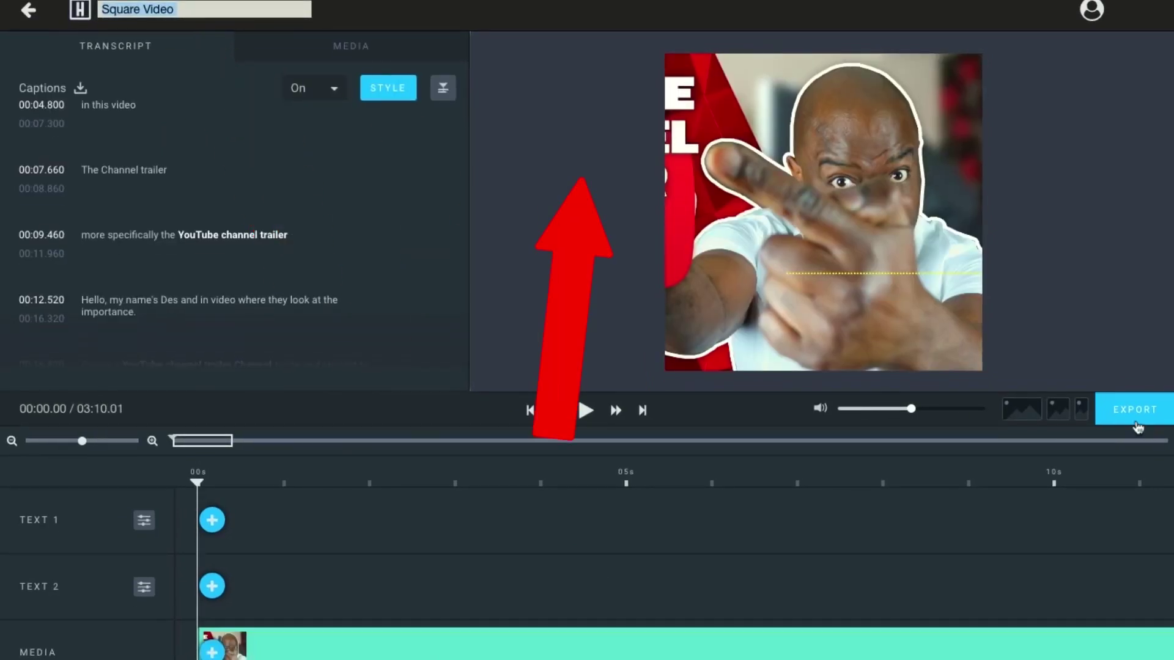
left_click(1135, 410)
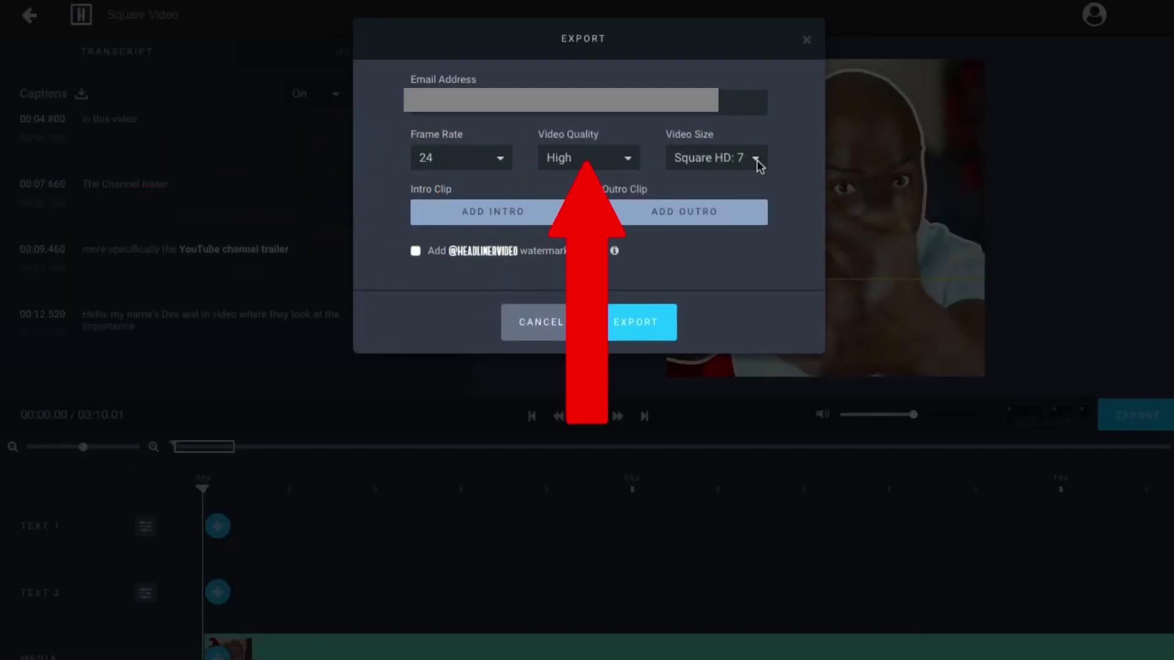
left_click(759, 164)
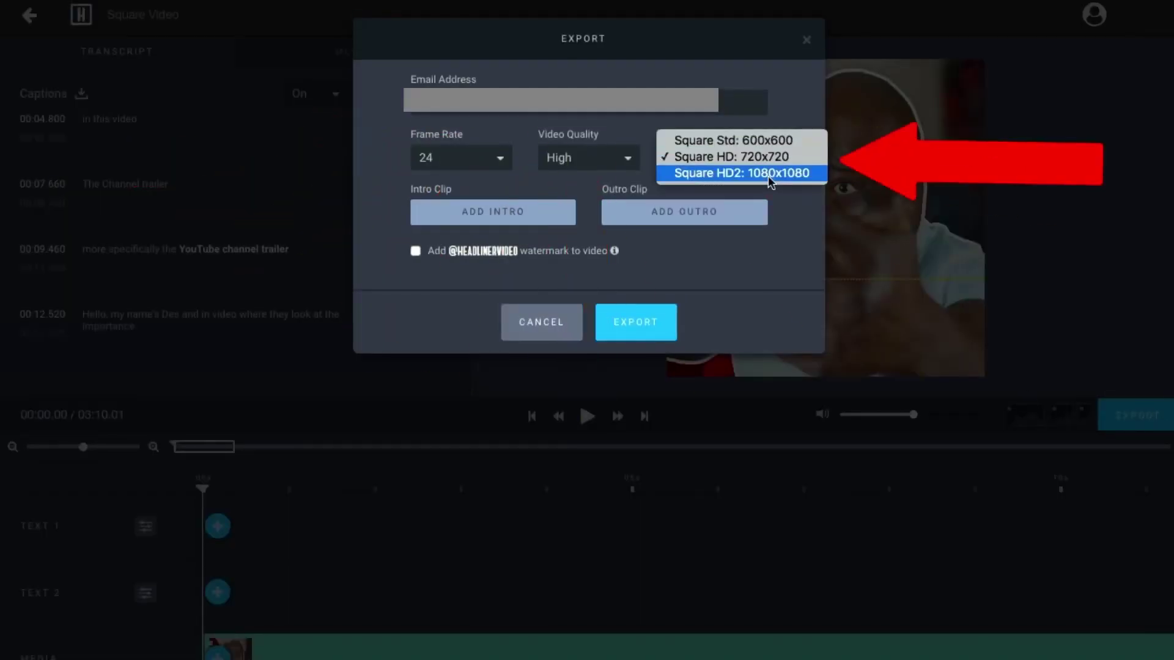
left_click(753, 176)
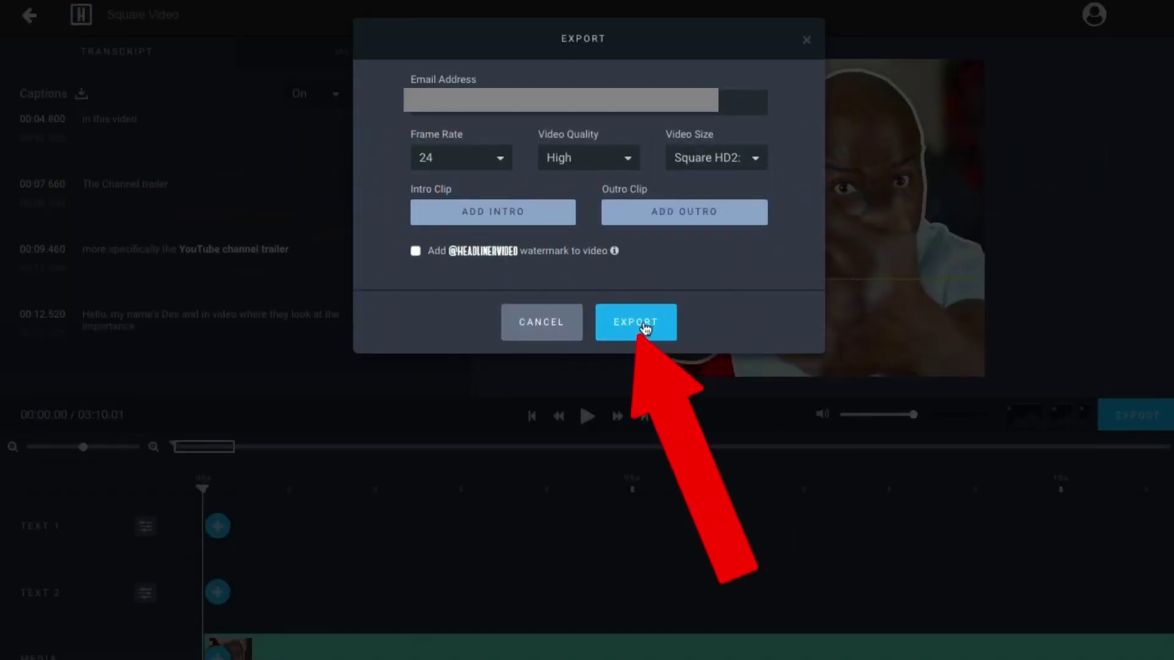
Export Square Video so Headliner generates it and sends an email when finished.
left_click(644, 326)
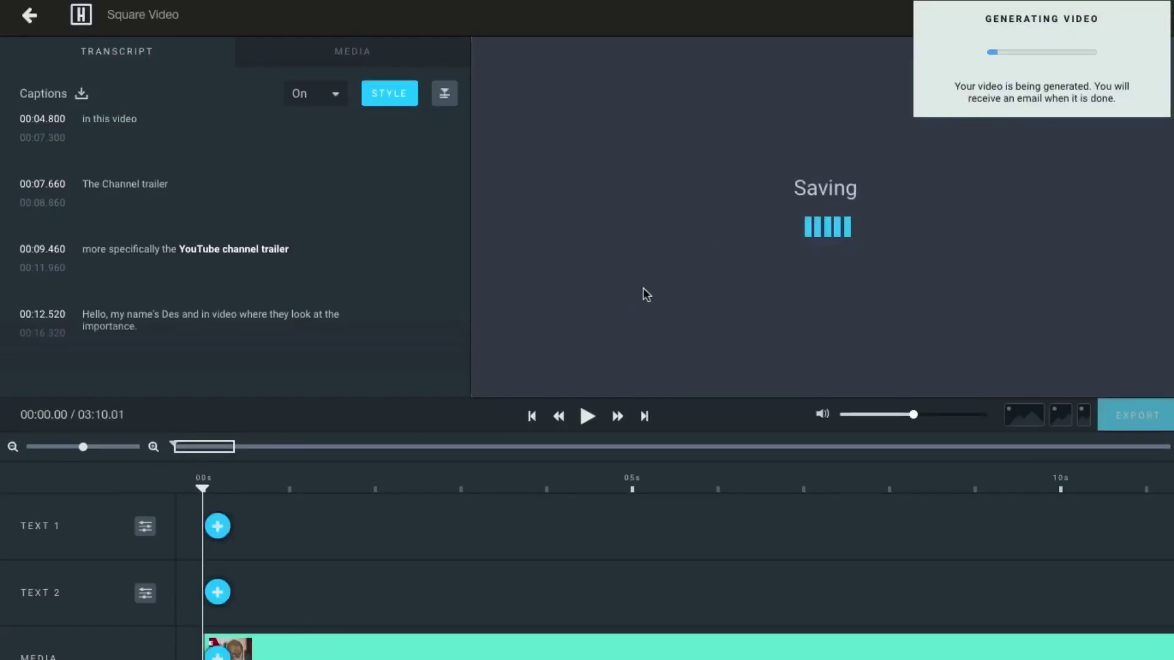